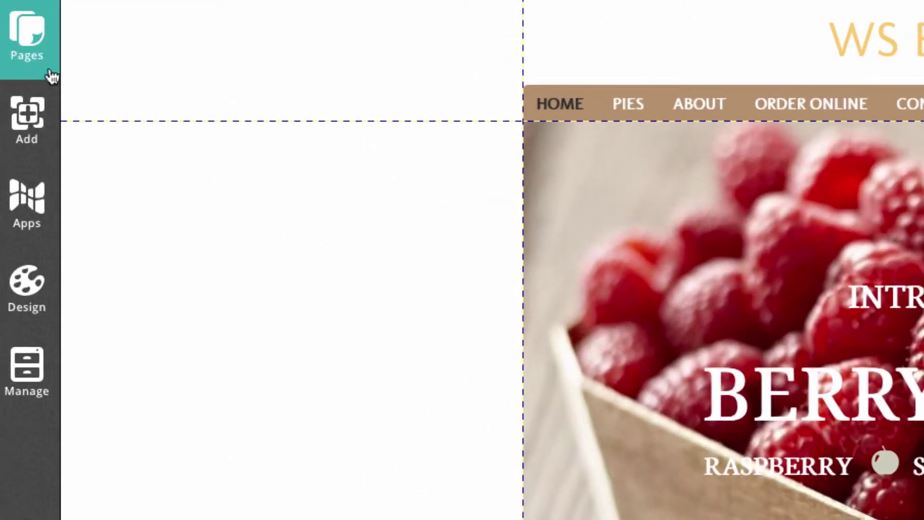
- Create a top-level Blog-layout page named News, with URL /news
click(51, 72)
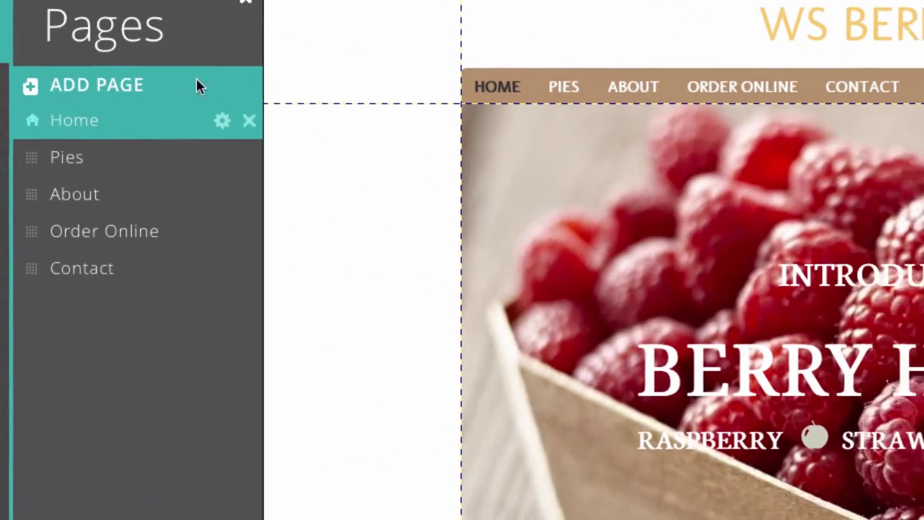
click(196, 82)
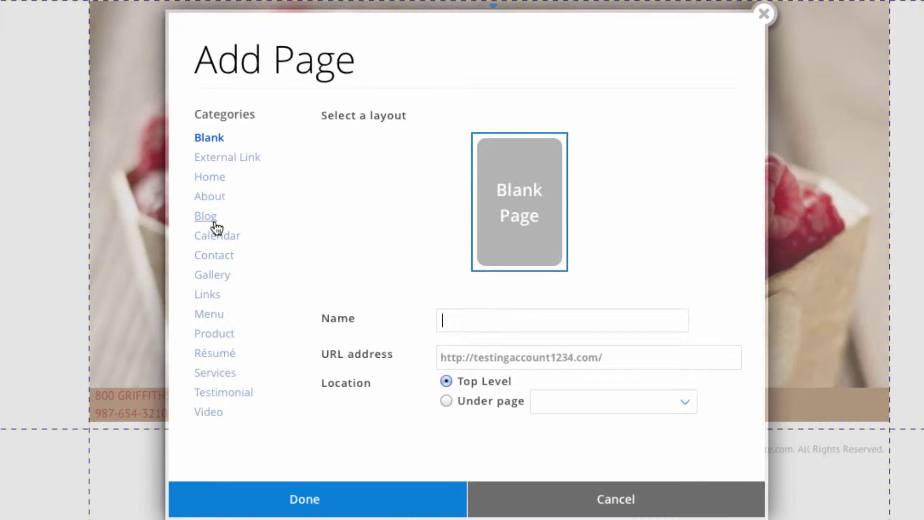
click(217, 227)
click(463, 322)
text(News)
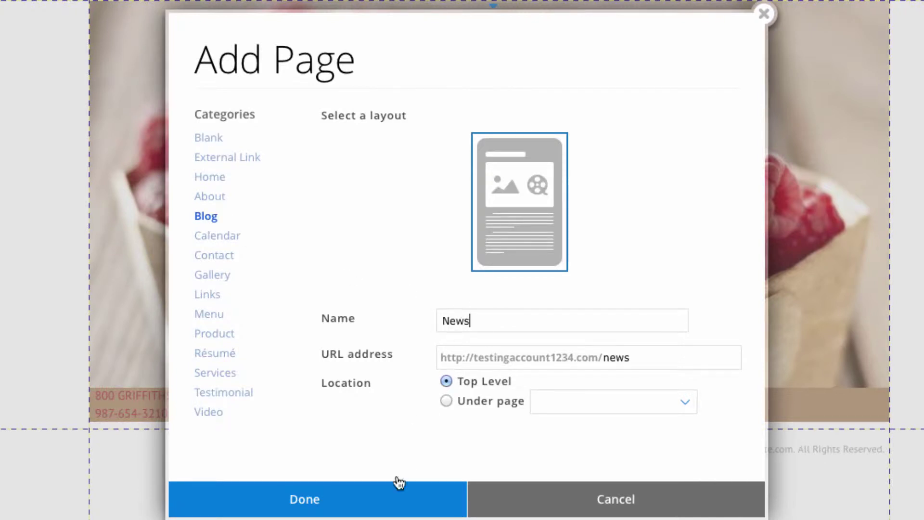
click(397, 496)
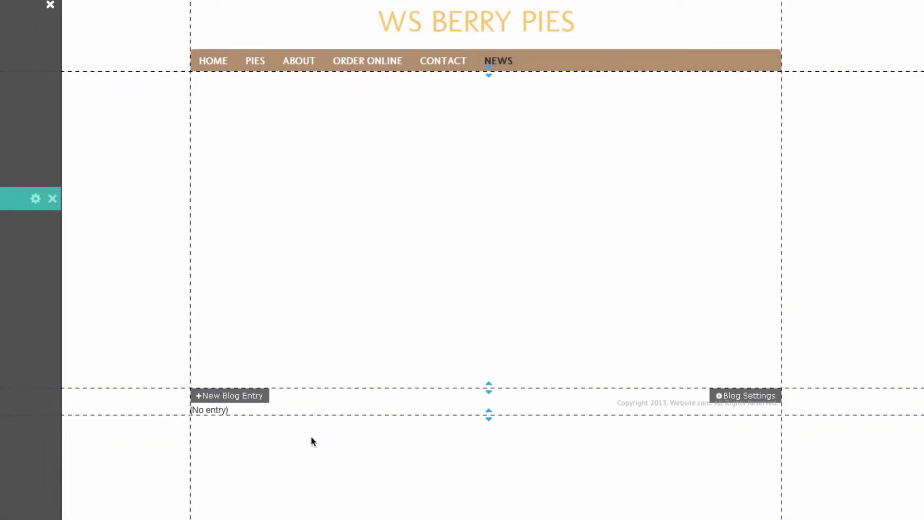
- Start a new blog entry on News titled 'Try our new recipe!'
click(258, 408)
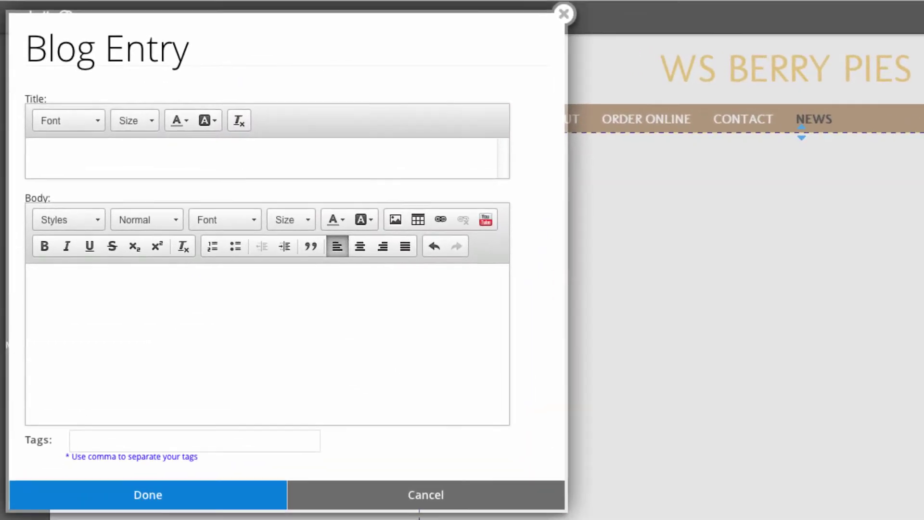
click(217, 158)
text(Try our new recipe!)
- Format the title in Trebuchet MS, size 18, Fire Brick dark red
drag(149, 163, 25, 166)
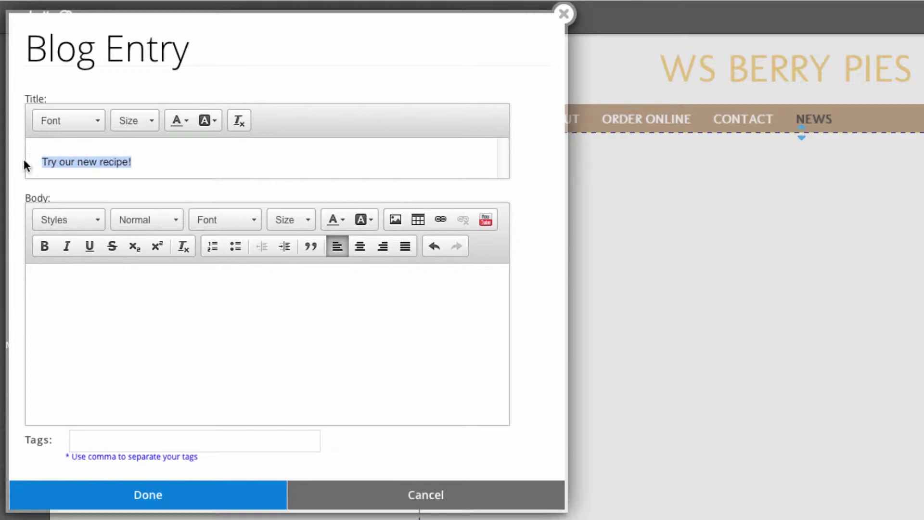
click(93, 123)
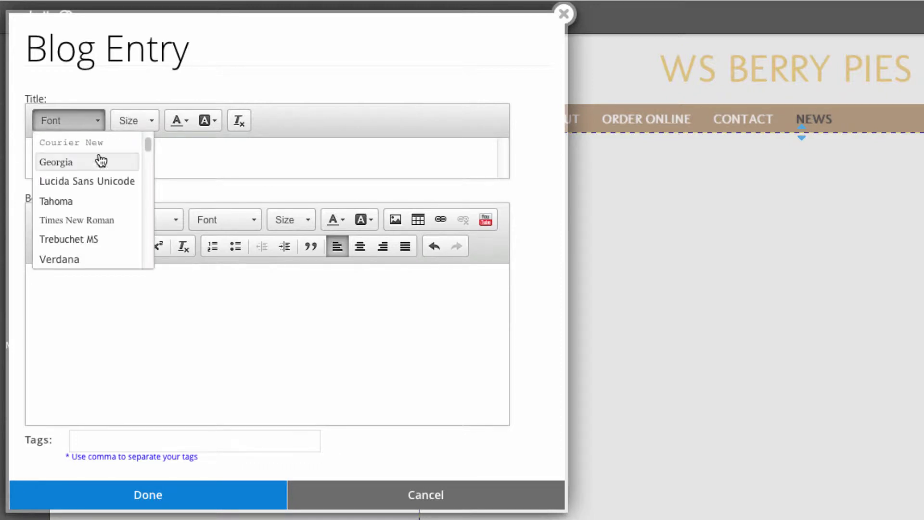
click(93, 239)
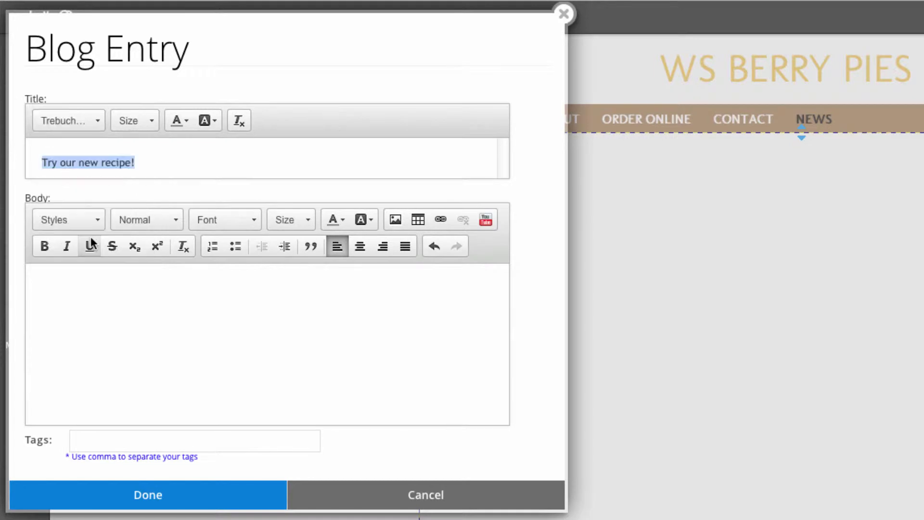
click(151, 119)
click(153, 232)
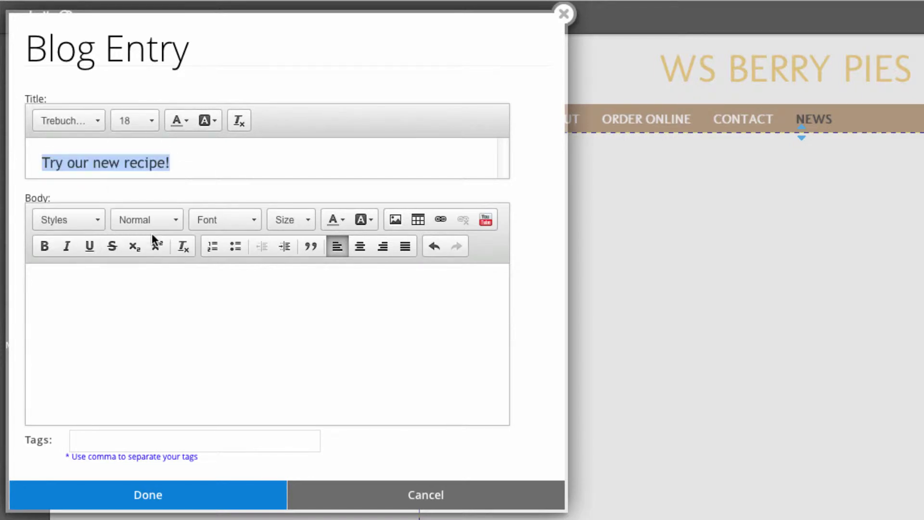
click(183, 121)
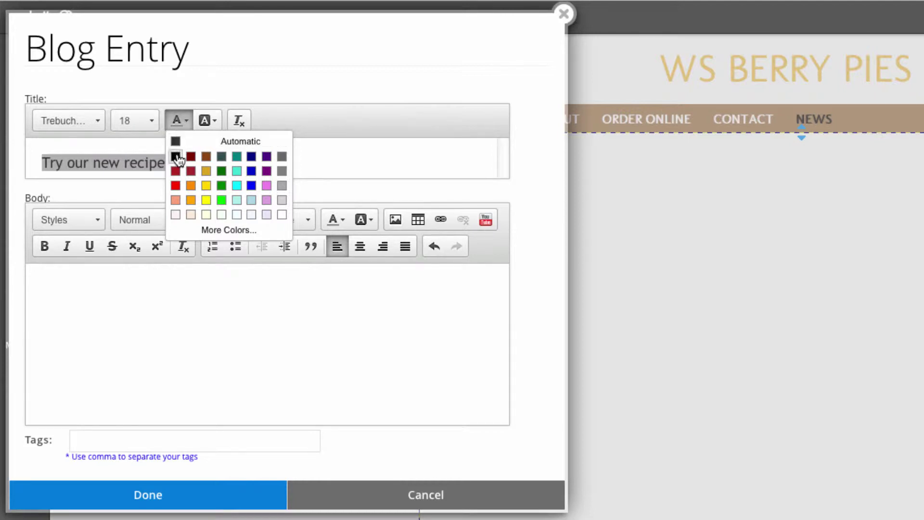
click(175, 171)
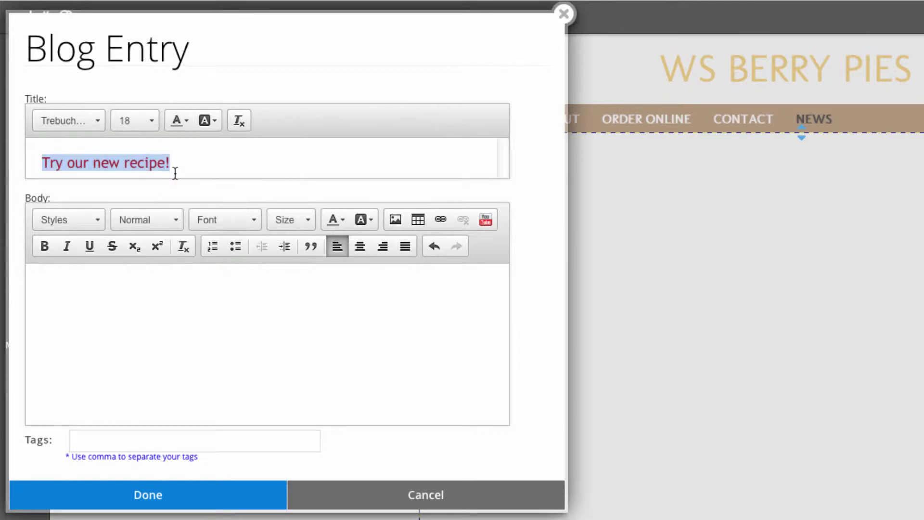
click(204, 174)
- Write the body sentence 'Fall is just around the corner! Try out this new recipe to warm your heart and soul.'
click(62, 266)
text(Fa)
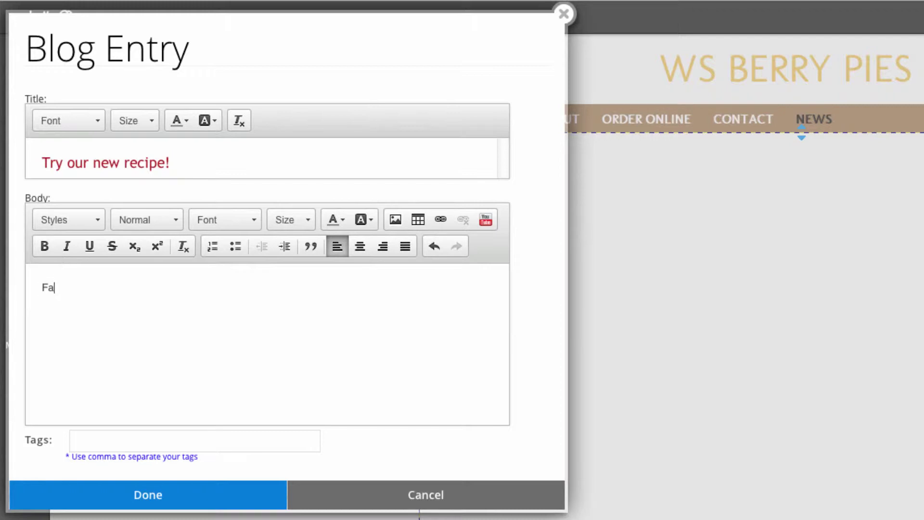
text(ll is just around the corner! Try out this new re)
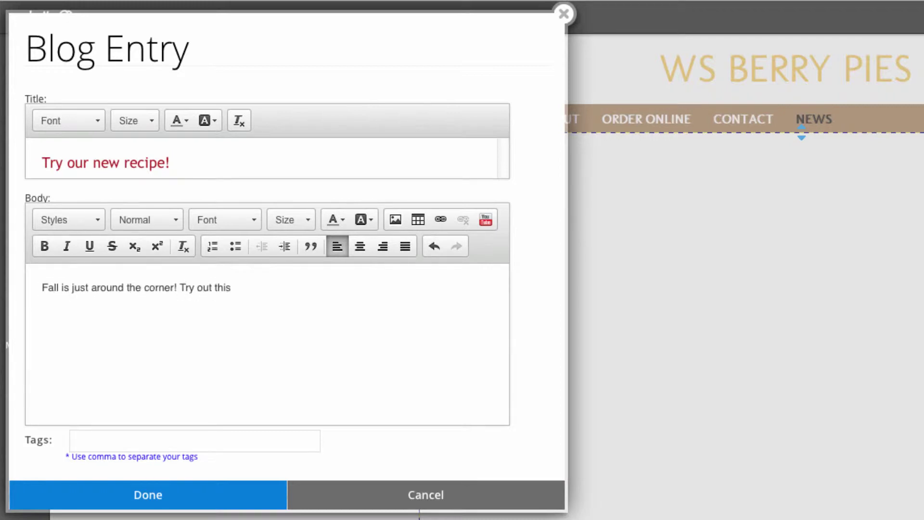
text(cipe to warm your heart and soul.)
key(Return)
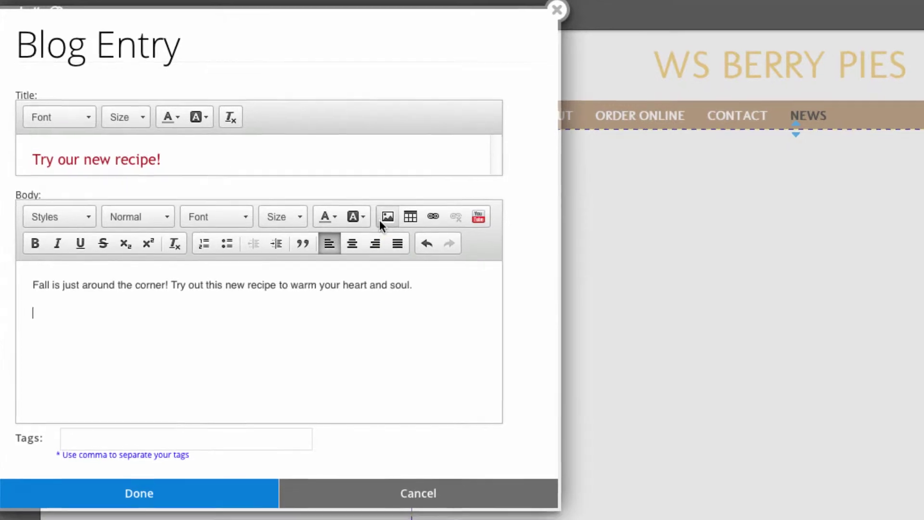
- Pick the stock cake photo from a 'food' search and set its width to 500
click(388, 222)
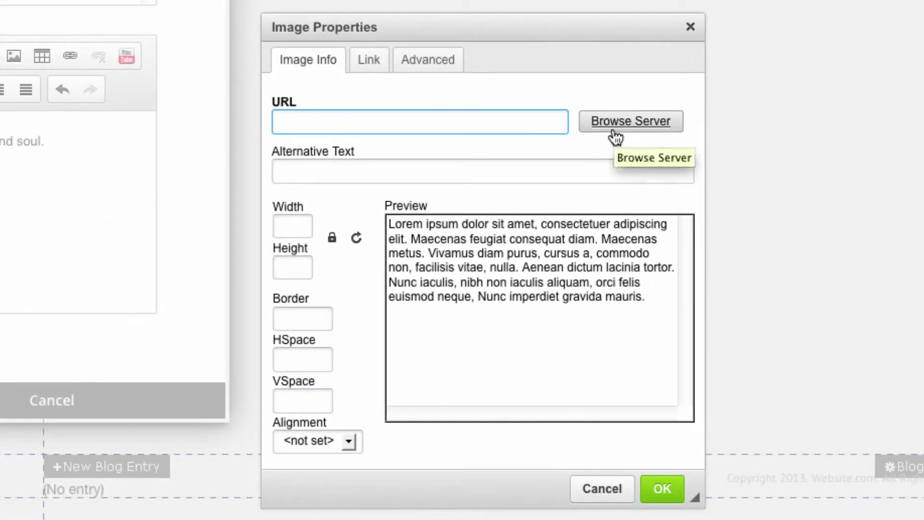
click(615, 130)
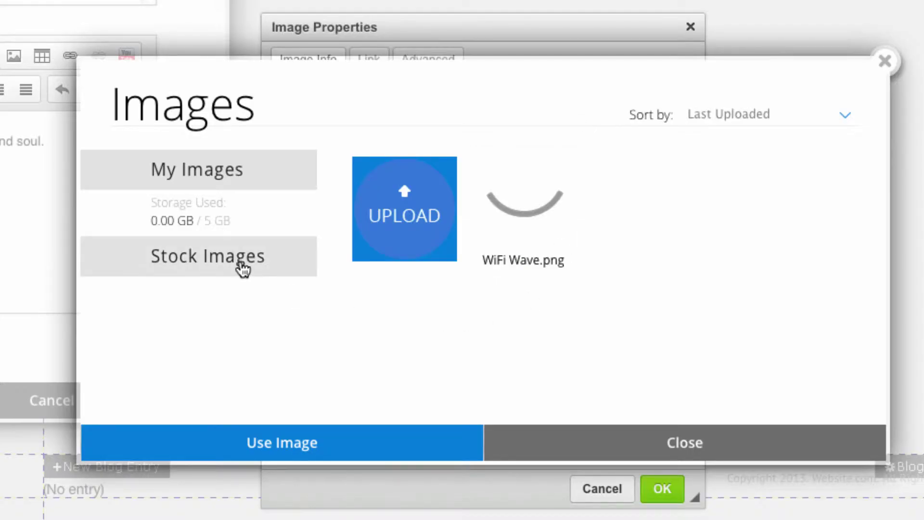
click(242, 267)
click(237, 270)
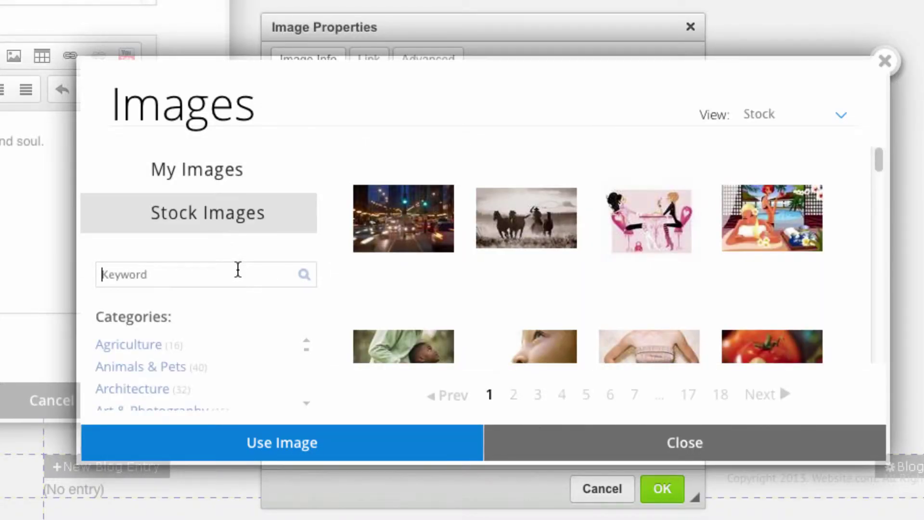
text(food)
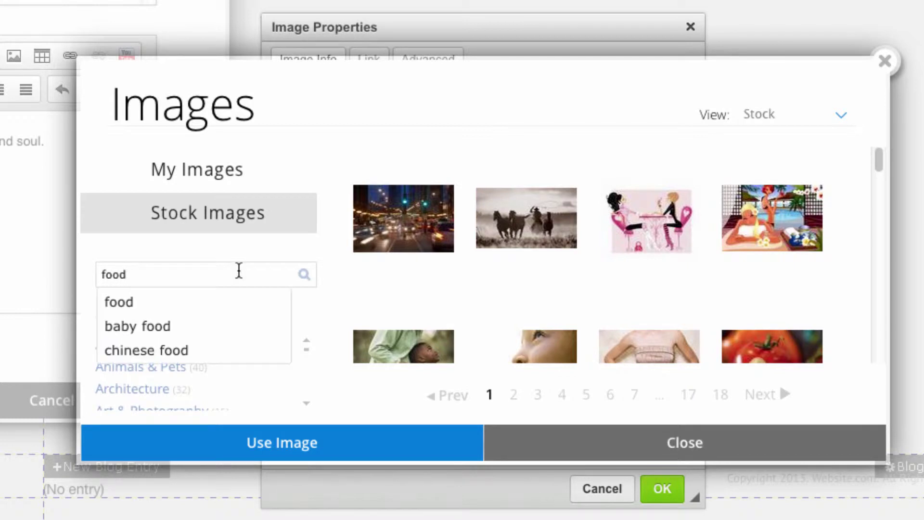
click(305, 276)
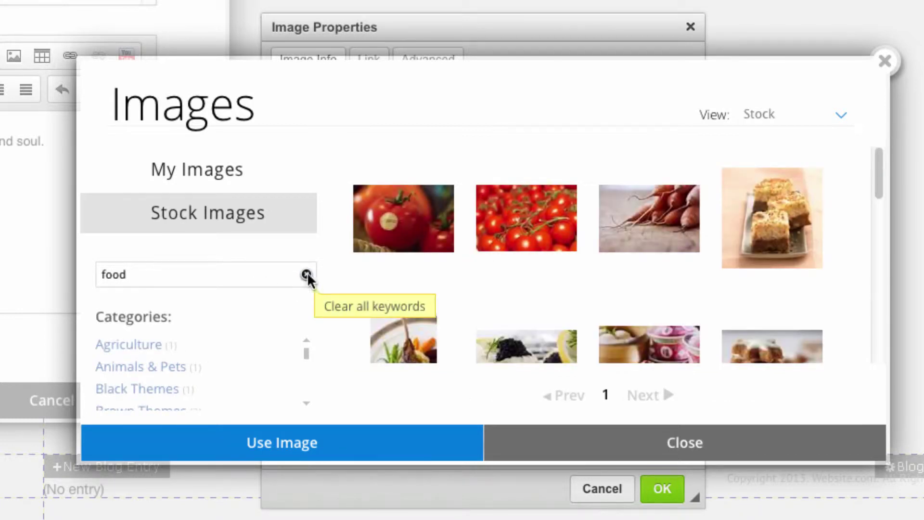
mouse_move(787, 243)
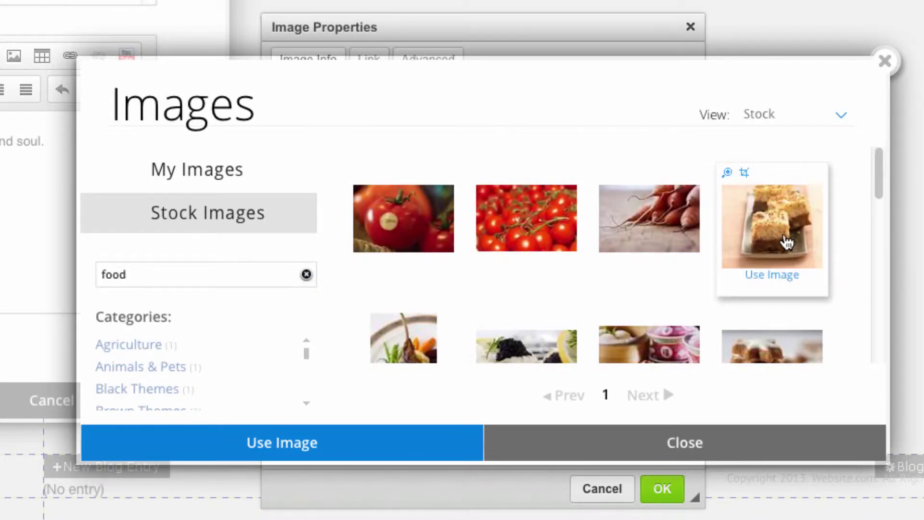
click(778, 276)
drag(277, 226, 351, 226)
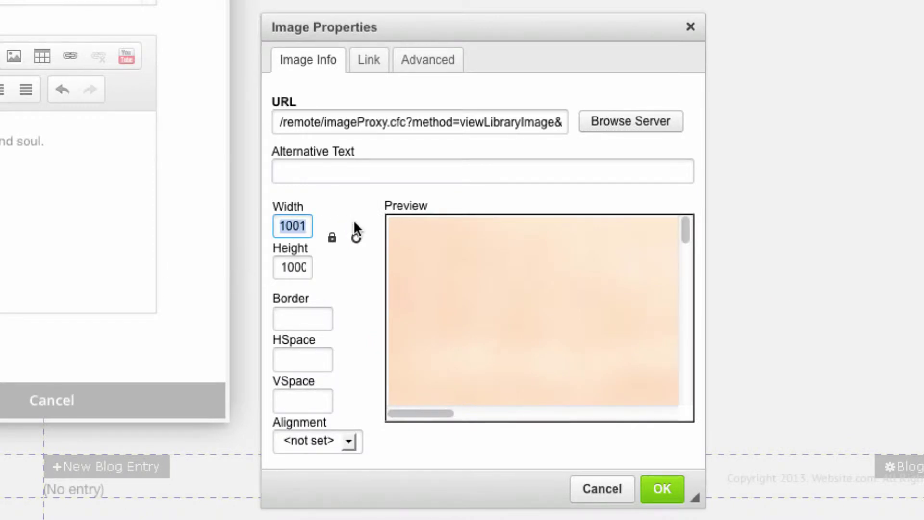
text(500)
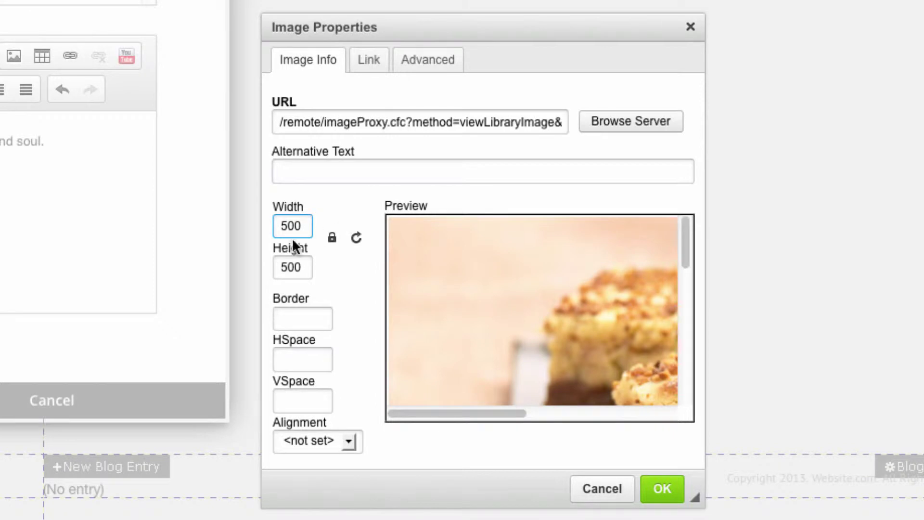
- Insert the resized 500x500 dessert photo into the post
click(659, 489)
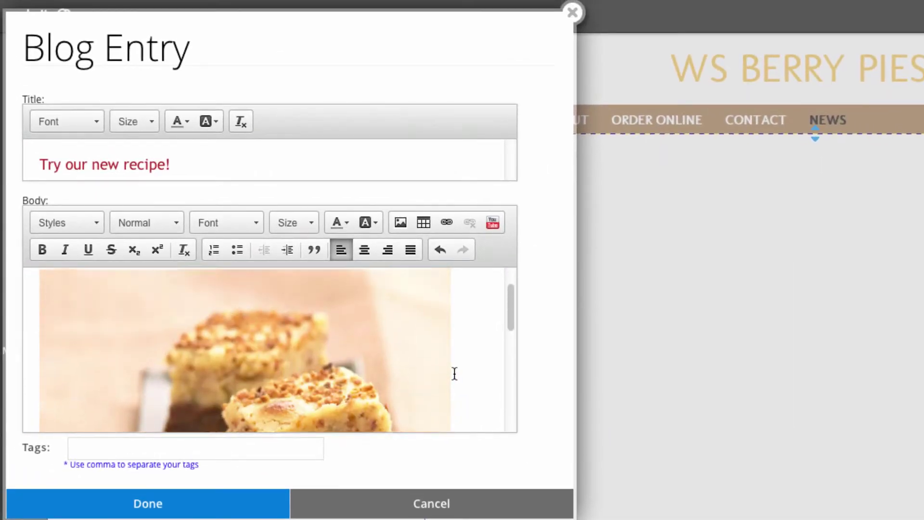
scroll(454, 373, up, 2)
scroll(455, 374, down, 5)
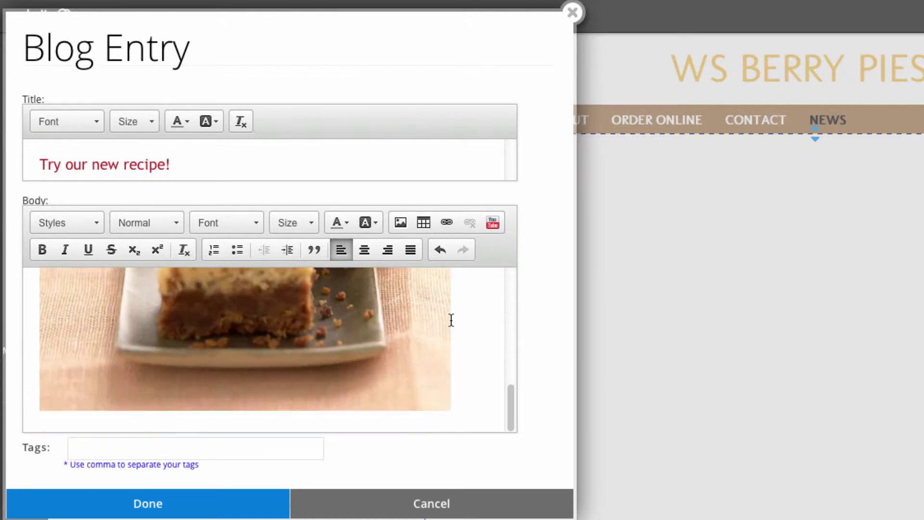
- Add an 'Ingredients:' list below the photo: -1 cup flour, -carrots, -sugar
click(451, 416)
text(Ingredients:)
key(Return)
text(-1 cup flour)
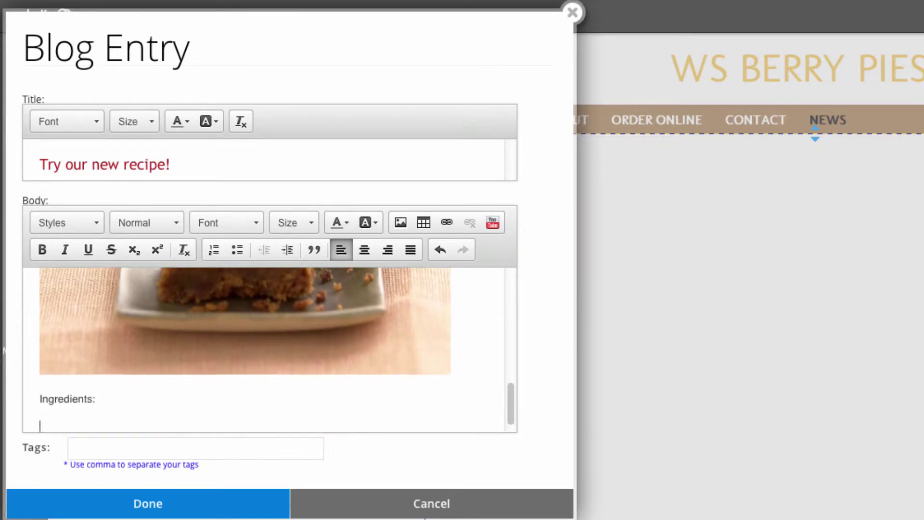
key(Return)
text(-carrots)
key(Return)
text(-sugar)
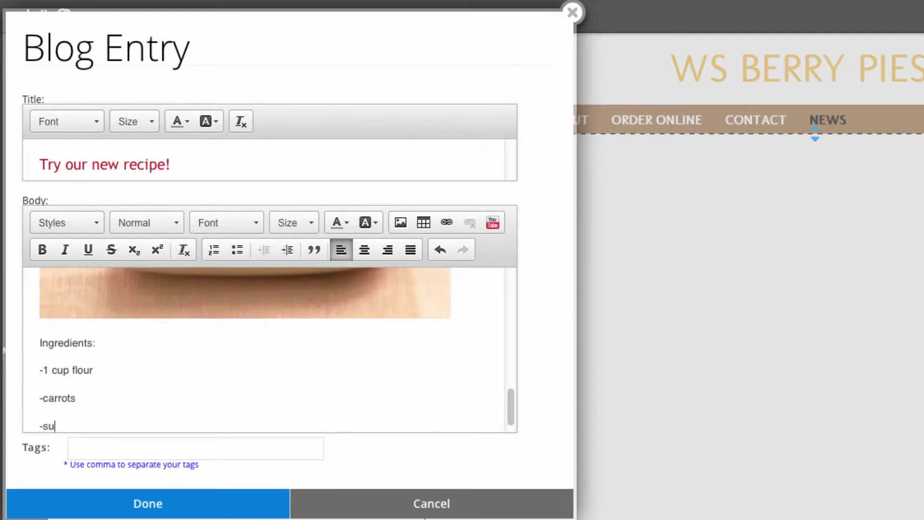
key(Return)
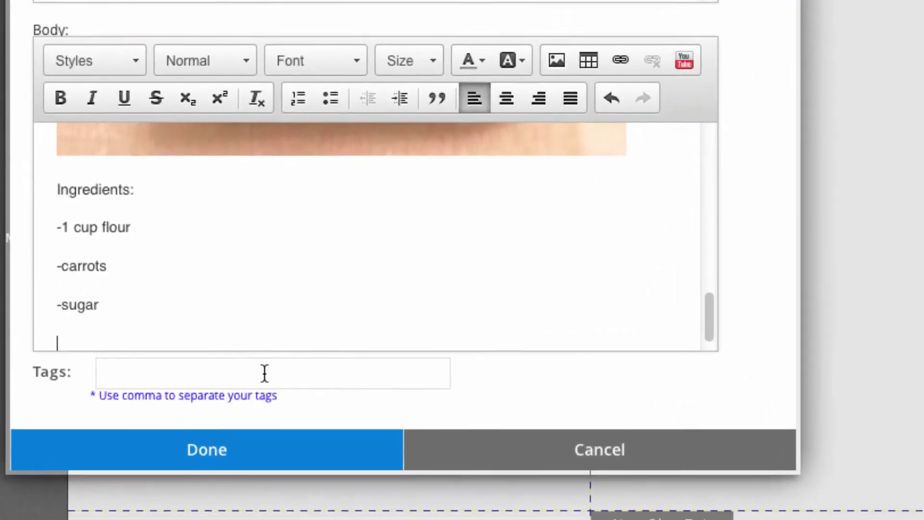
- Tag the post recipe, dessert, DIY and save it
click(265, 373)
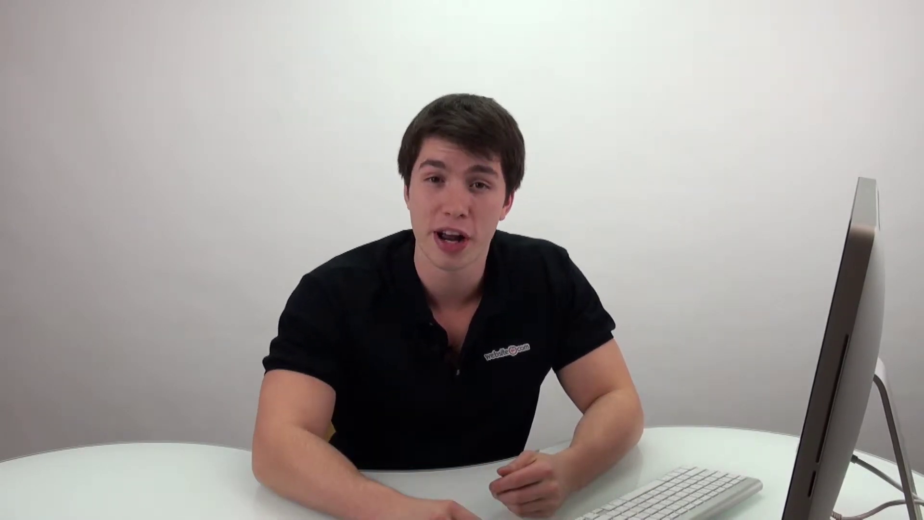
text(ipe)
text(, dessert, DIY)
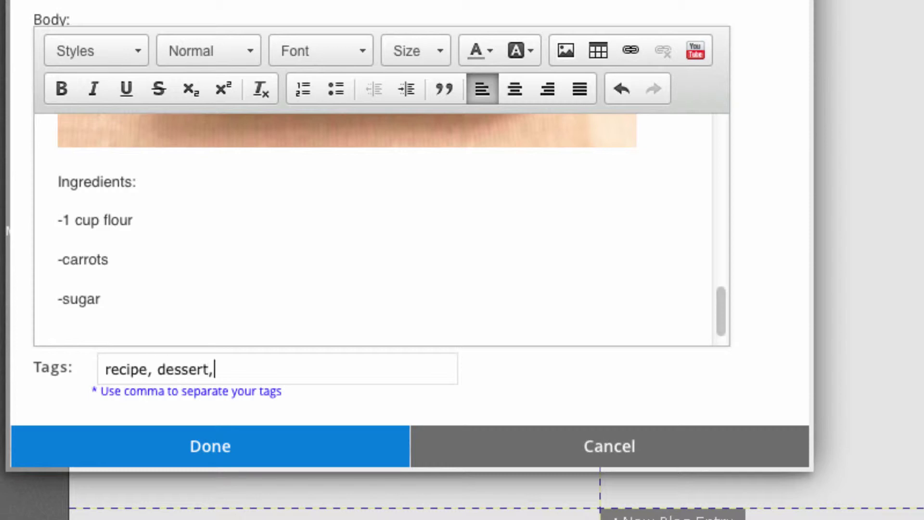
click(135, 463)
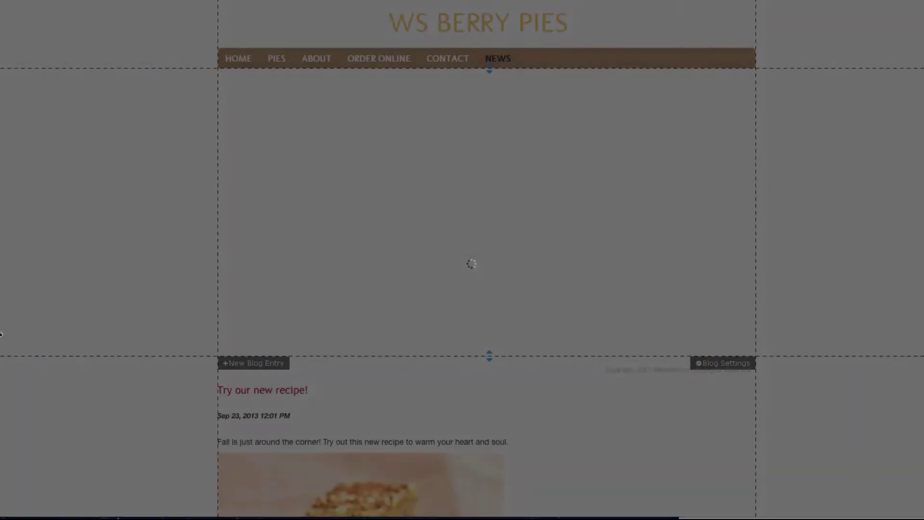
- Shrink the empty content header from 503px to 52px
scroll(15, 340, down, 5)
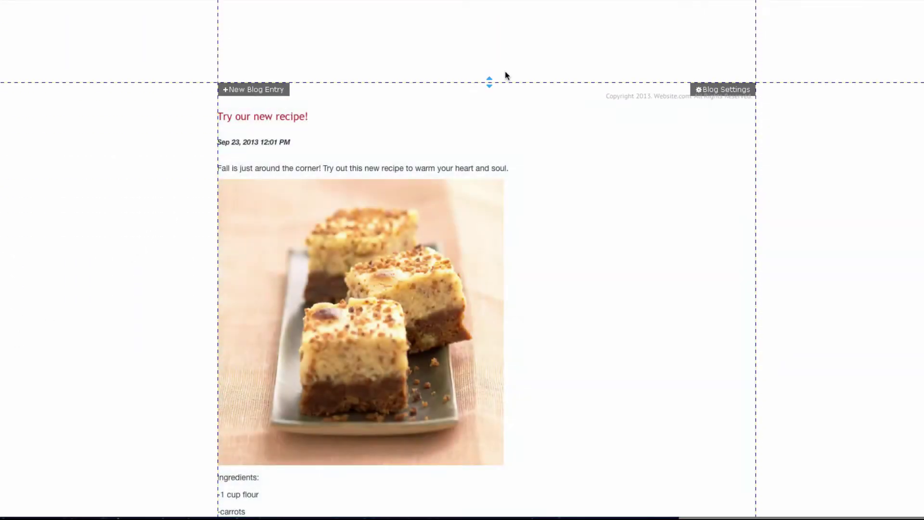
scroll(508, 79, up, 5)
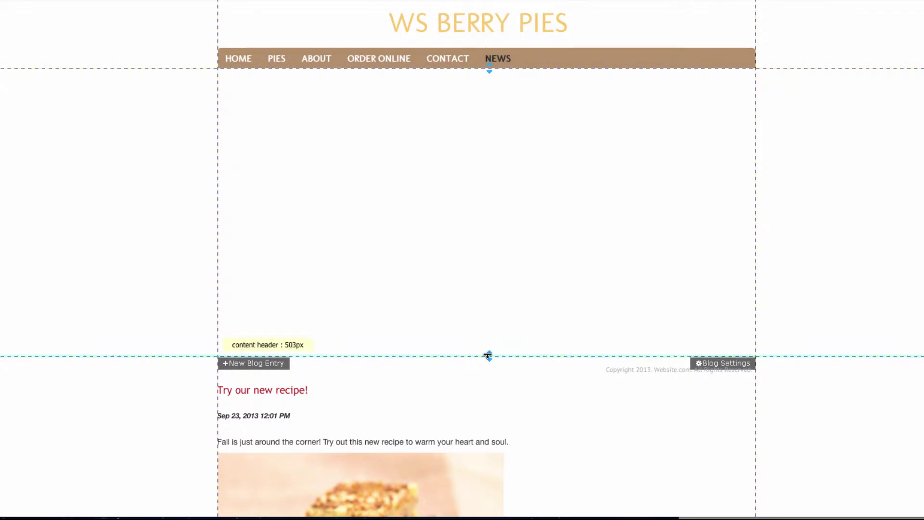
drag(488, 357, 501, 73)
- Move the copyright text box down below the blog post
scroll(808, 186, down, 2)
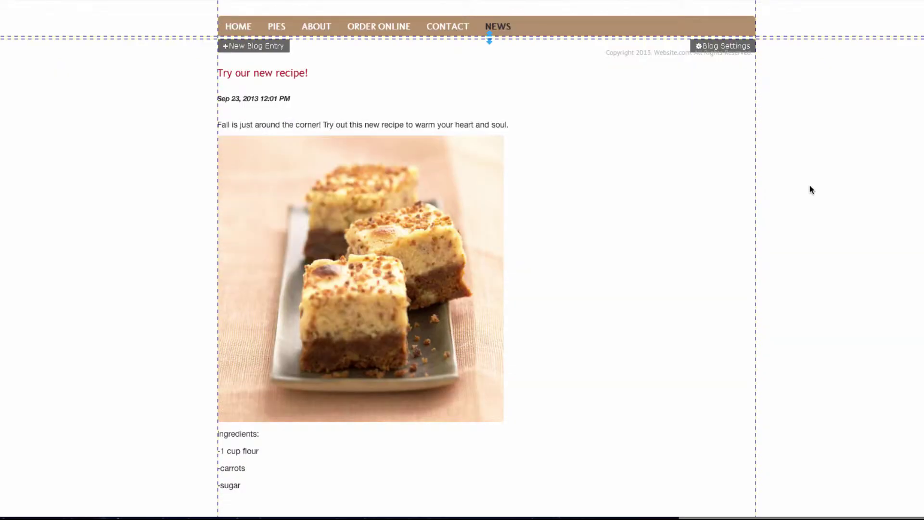
click(658, 54)
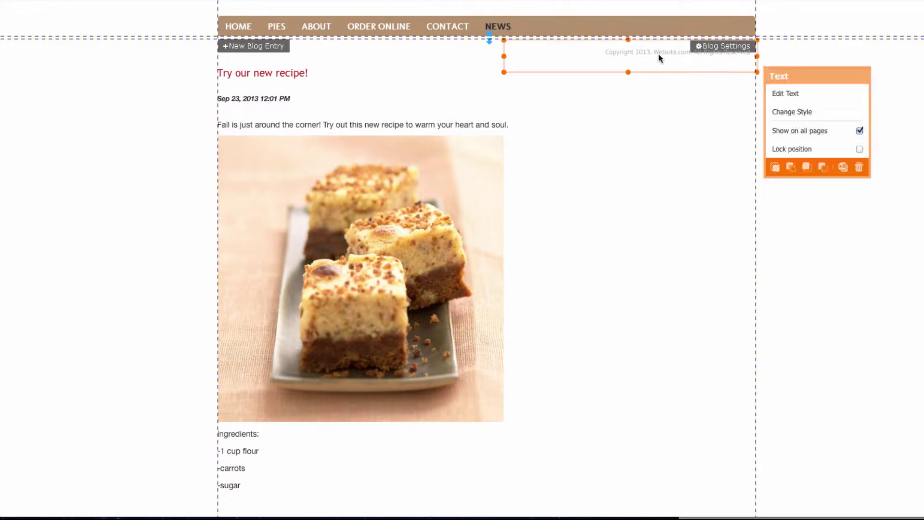
drag(658, 54, 658, 510)
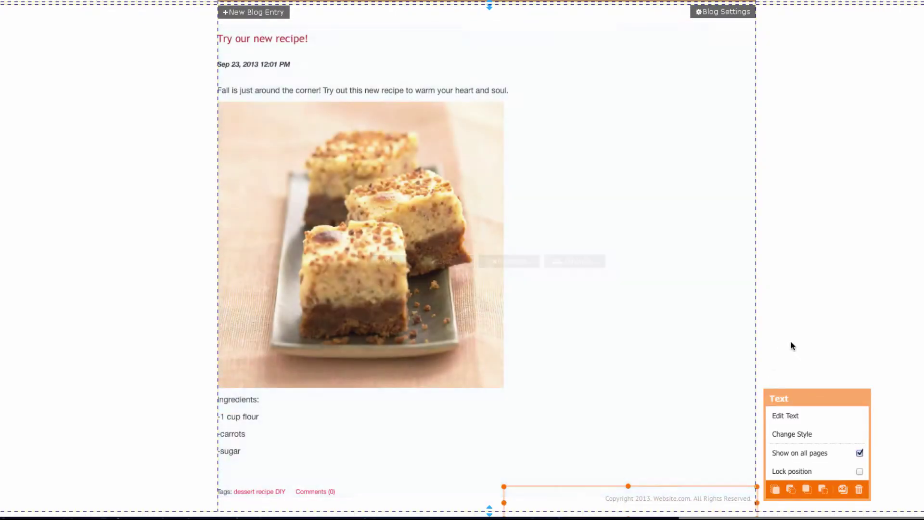
click(783, 332)
scroll(787, 317, up, 3)
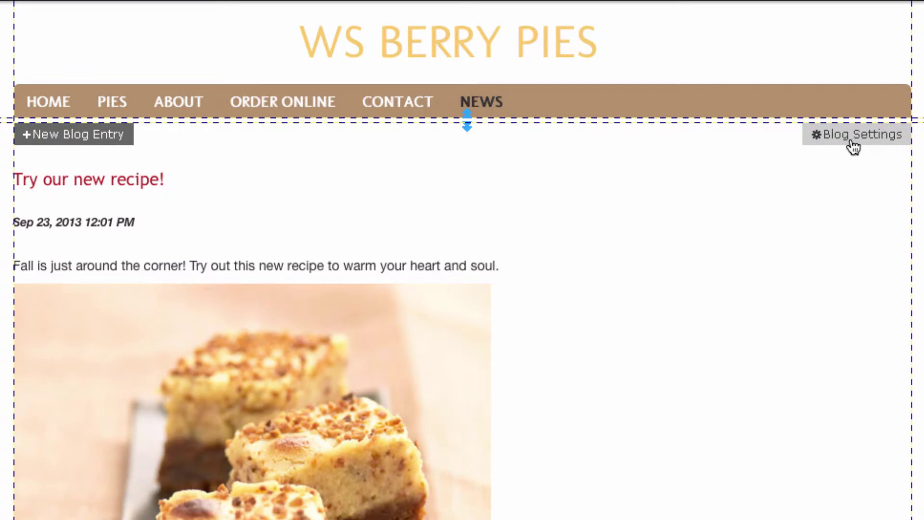
- In Blog Settings, choose 1 entry per page, Allow reader comments, and Manual comment approval
click(852, 140)
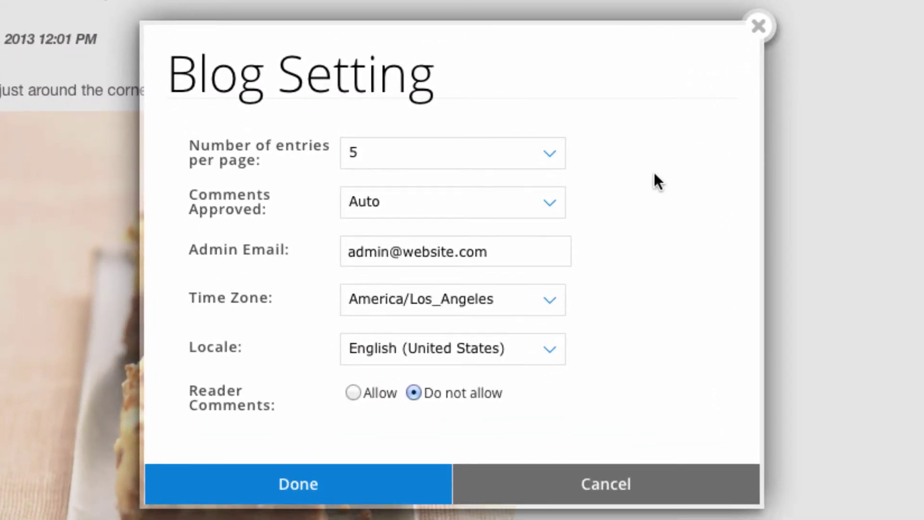
click(554, 160)
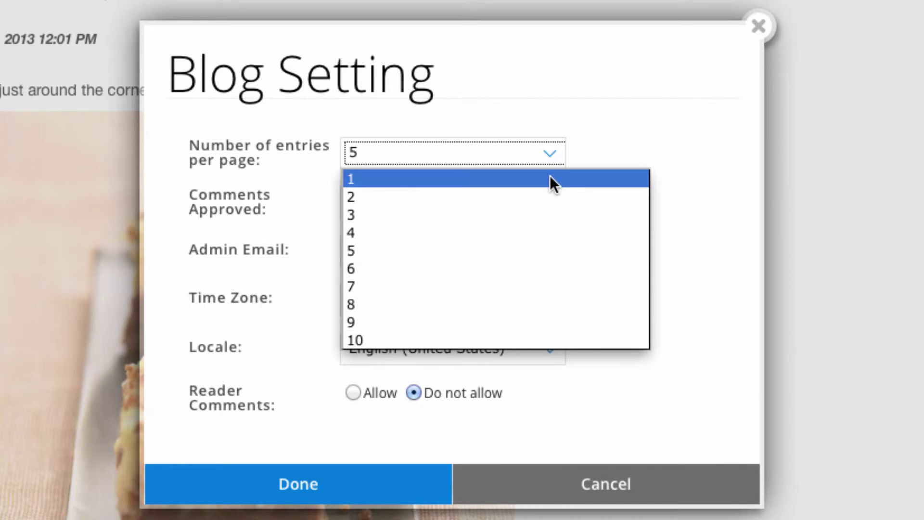
click(550, 178)
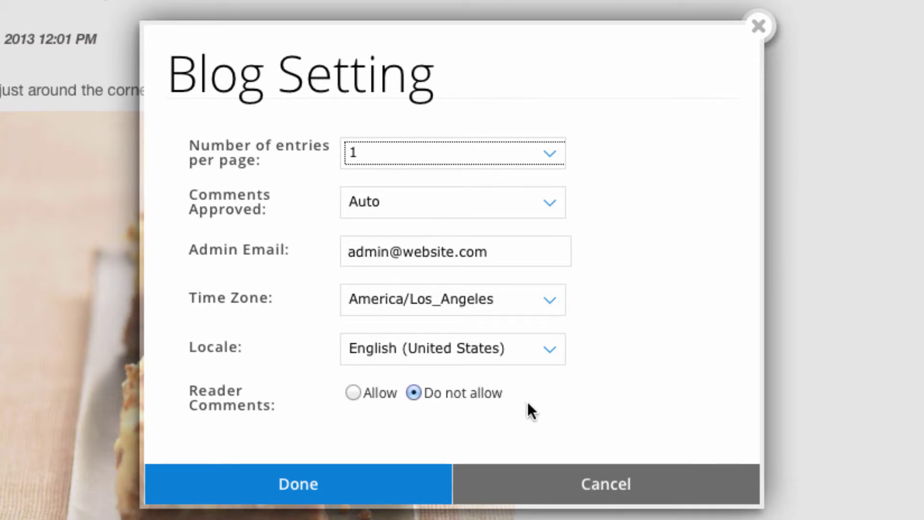
click(352, 394)
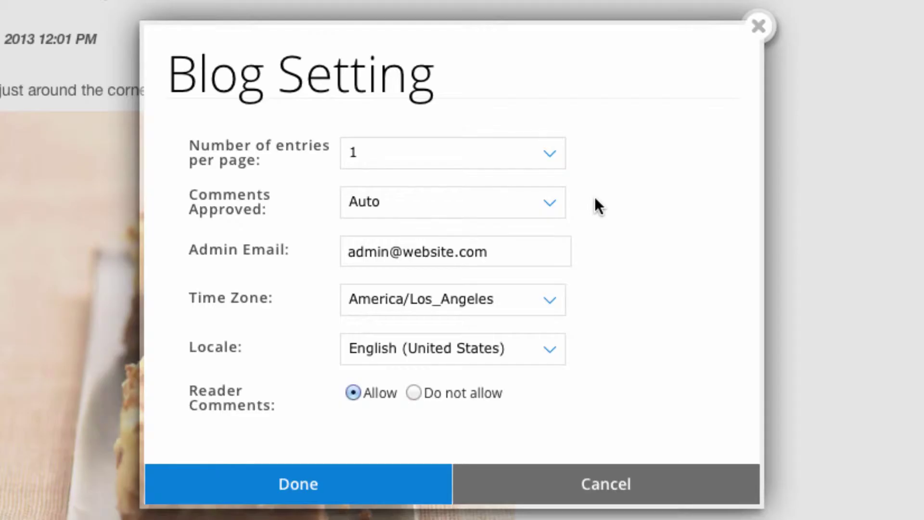
click(548, 204)
click(498, 244)
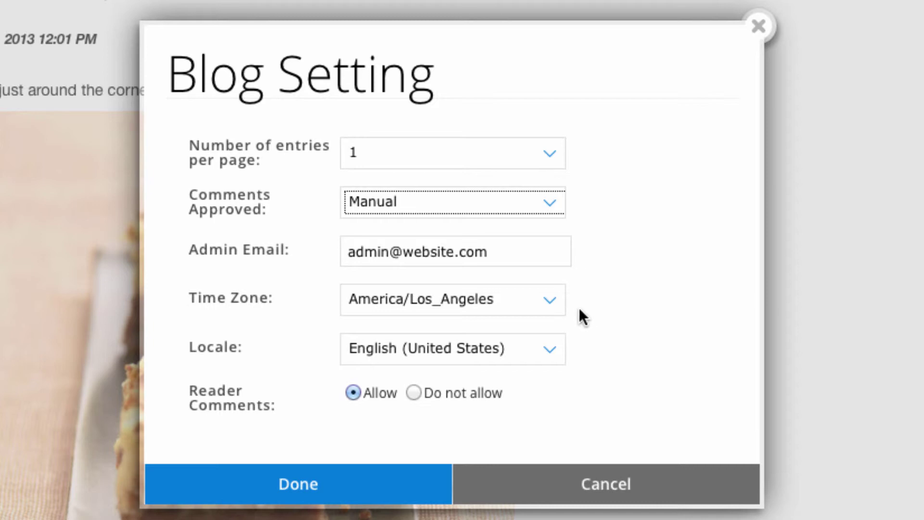
click(412, 482)
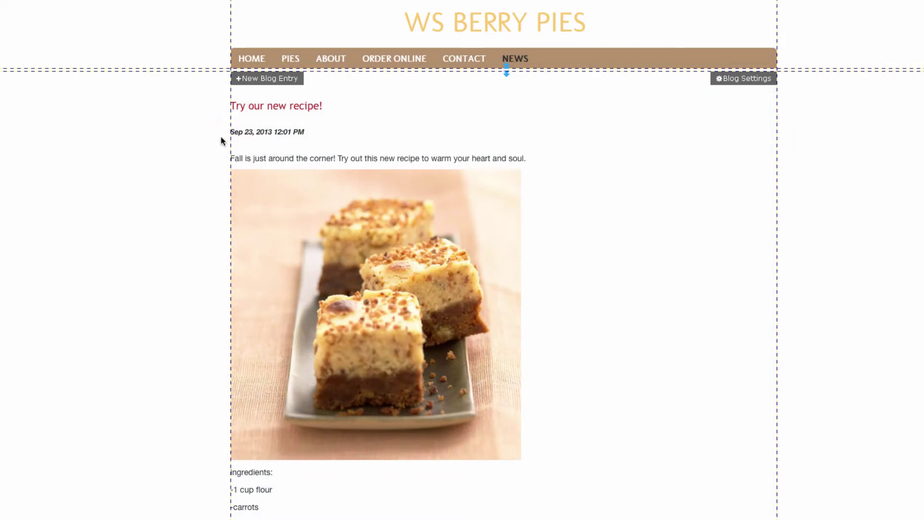
- Open the recipe post's editor and close it without changes
mouse_move(336, 236)
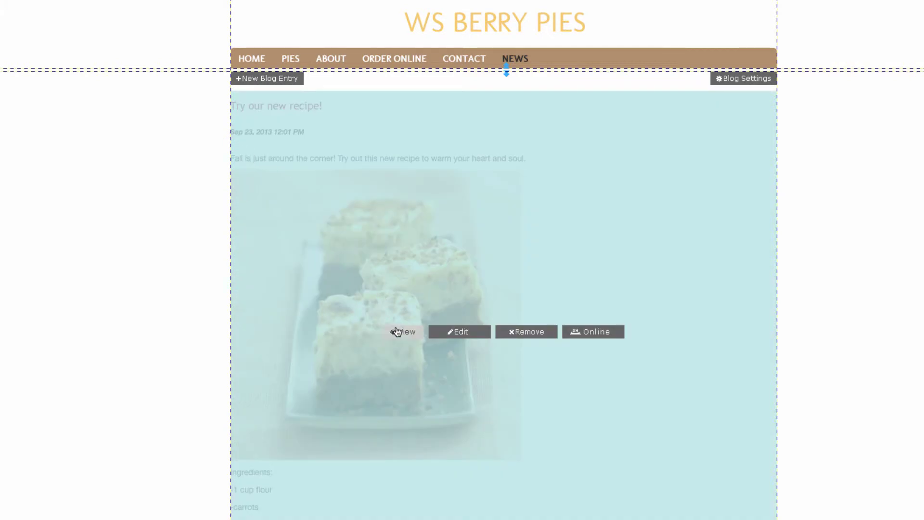
click(443, 333)
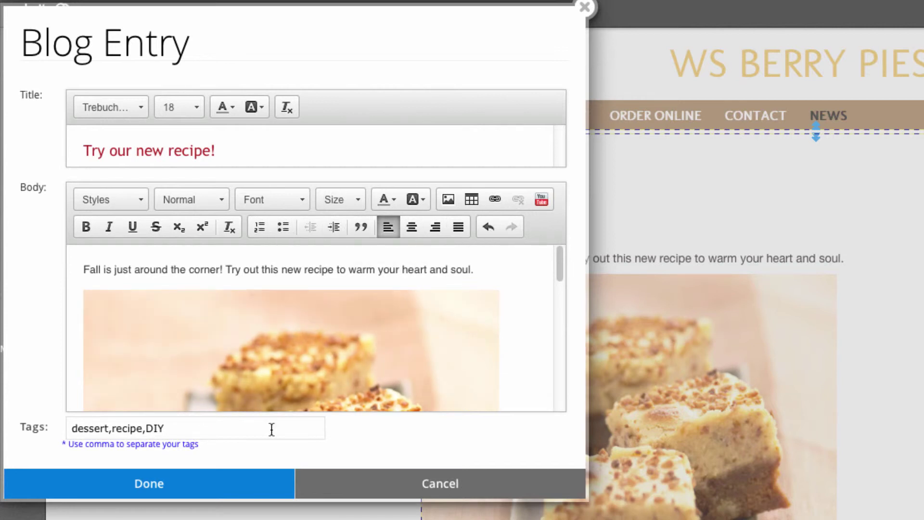
click(289, 482)
- Switch the 'Try our new recipe!' post from Online to Offline
mouse_move(580, 410)
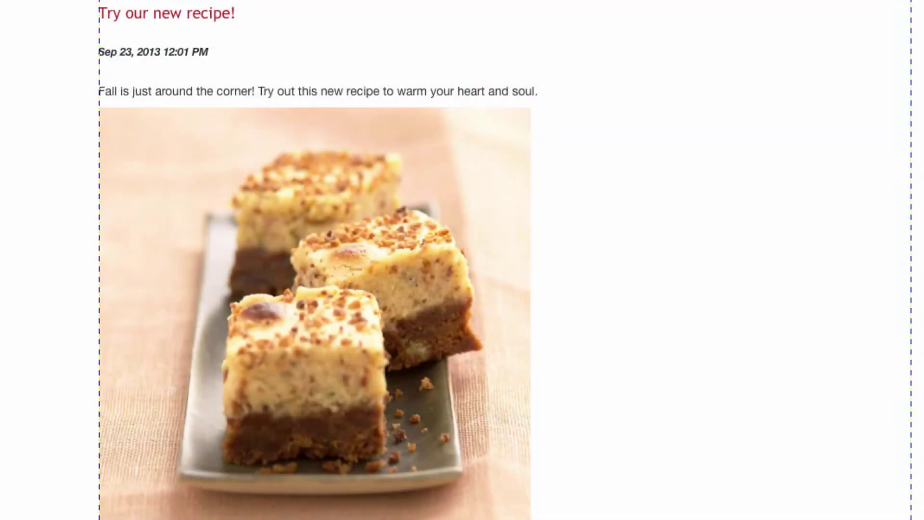
mouse_move(698, 303)
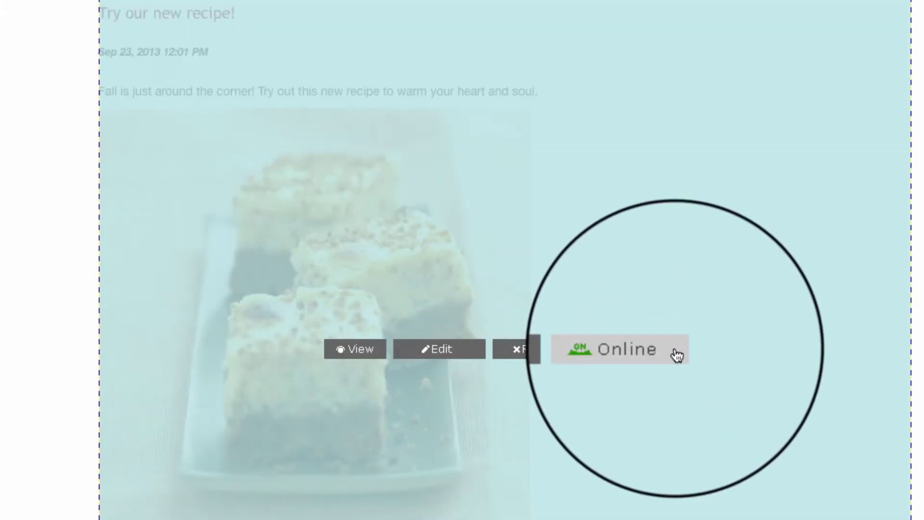
click(677, 356)
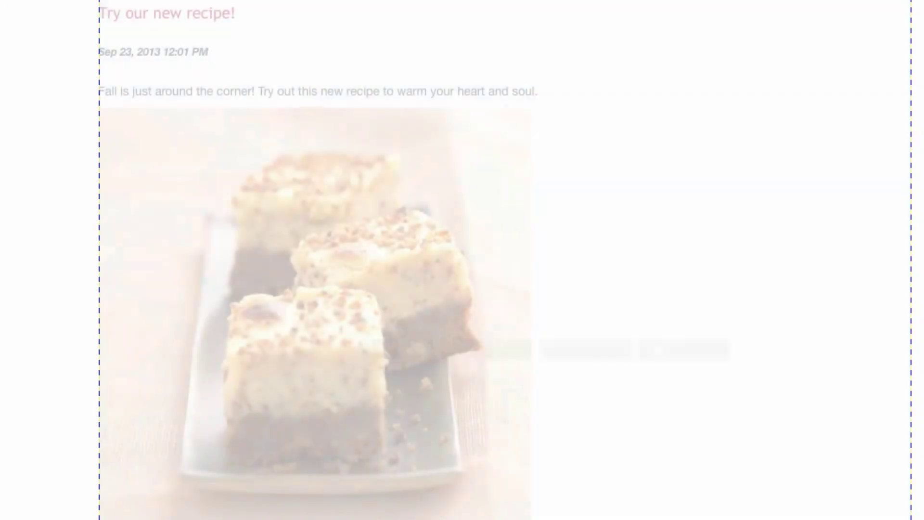